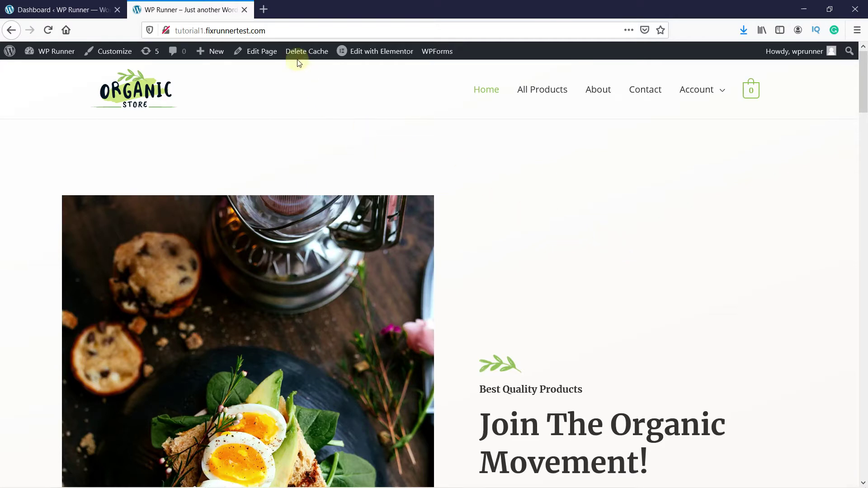
- Load gtmetrix.com in a new Firefox tab
{"action": "left_click_drag", "start_coordinate": [270, 30], "coordinate": [166, 30]}
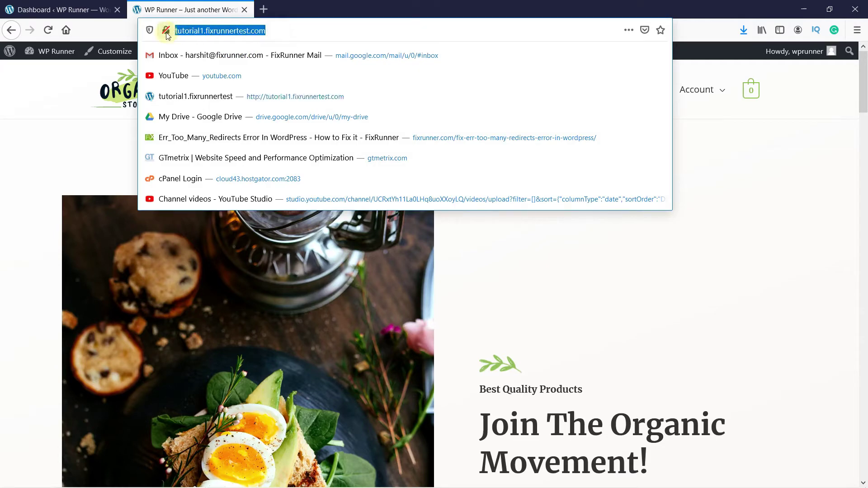
{"action": "left_click", "coordinate": [263, 9]}
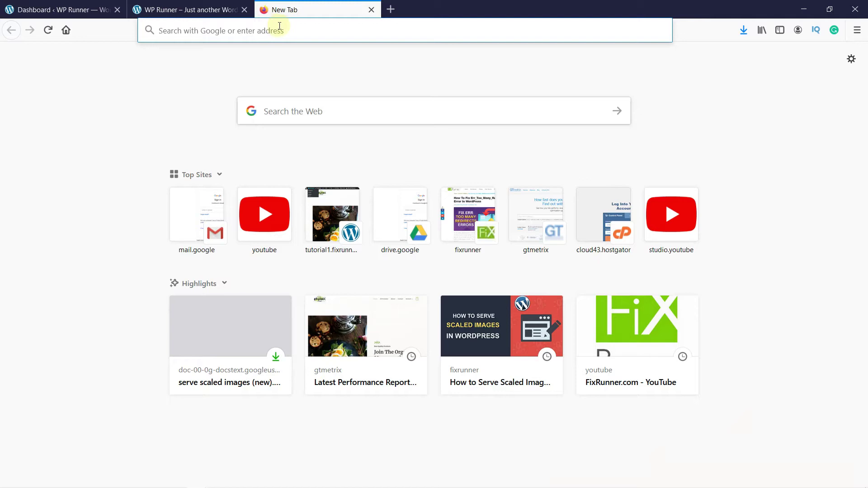
{"action": "type", "text": "gtmetri"}
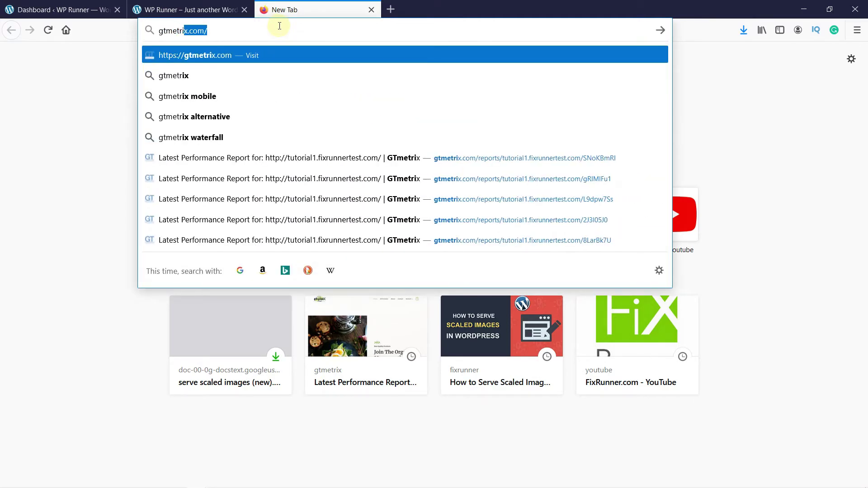
{"action": "type", "text": "x.com"}
{"action": "key", "text": "Return"}
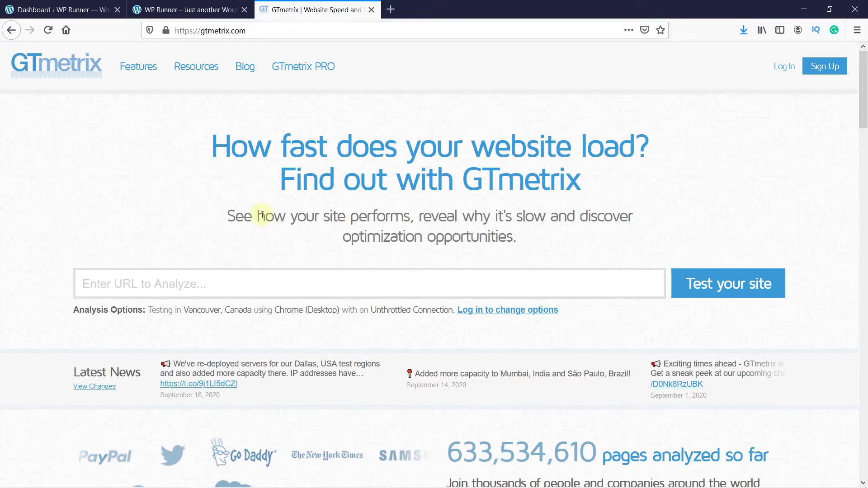
- Run a GTmetrix speed test on the previously tested tutorial1.fixrunnertest.com address
{"action": "left_click", "coordinate": [142, 285]}
{"action": "key", "text": "Down"}
{"action": "key", "text": "Return"}
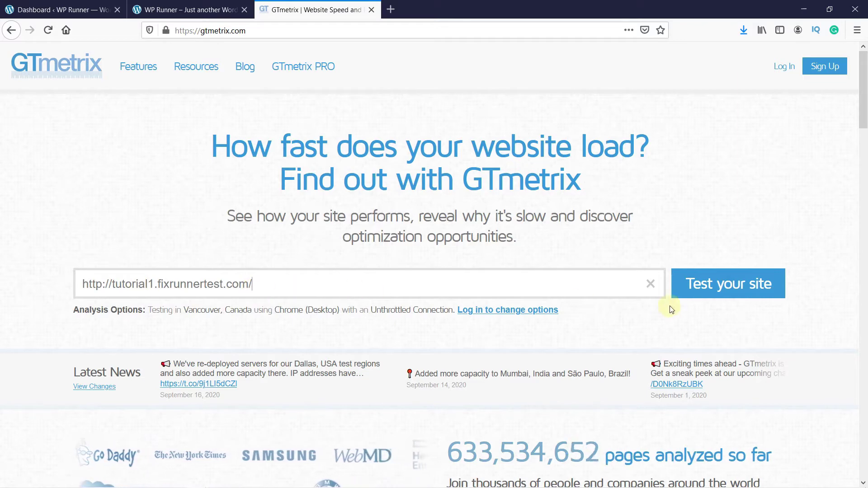
{"action": "left_click", "coordinate": [752, 296]}
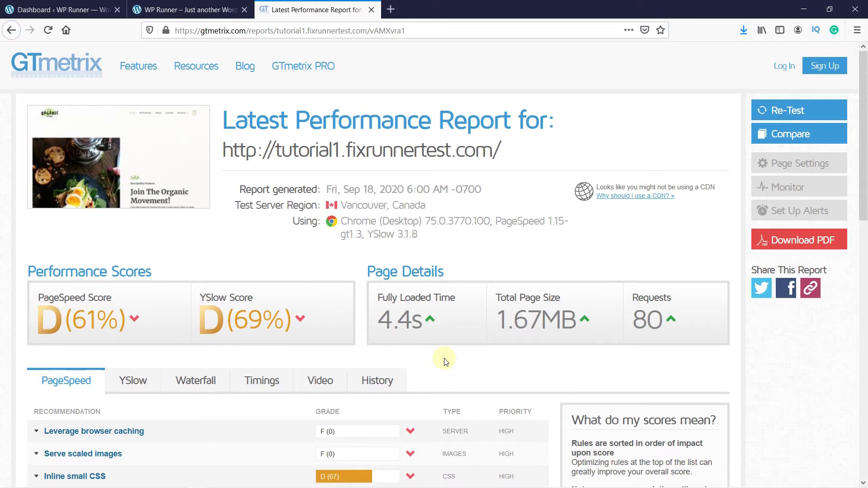
{"action": "scroll", "coordinate": [445, 361], "scroll_direction": "down", "scroll_amount": 3}
{"action": "scroll", "coordinate": [449, 316], "scroll_direction": "down", "scroll_amount": 2}
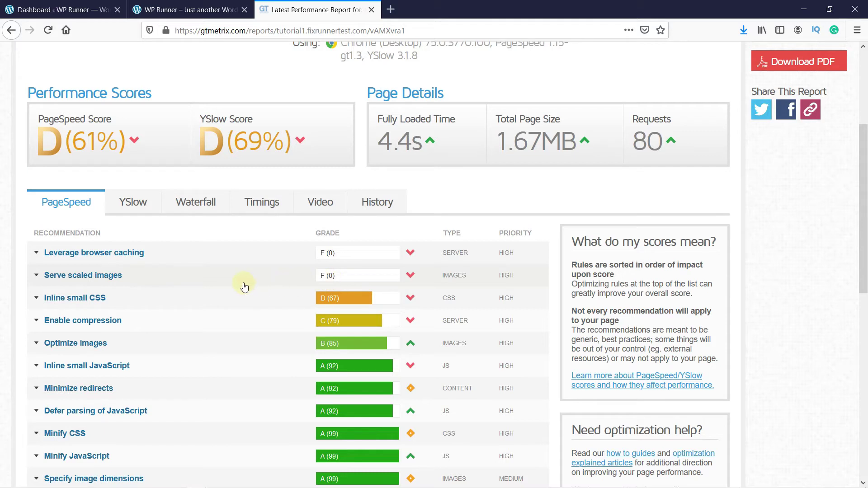
- Expand Serve scaled images and view the flagged 1445x2048 image, then close its tab
{"action": "left_click", "coordinate": [38, 276]}
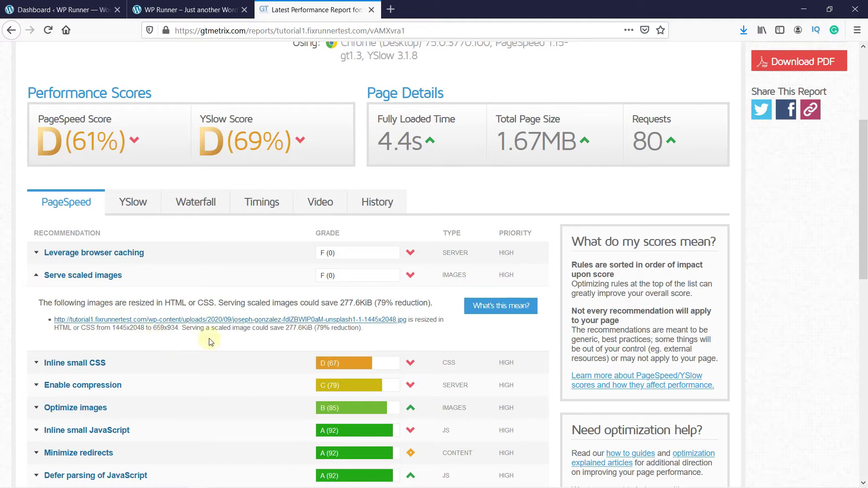
{"action": "left_click", "coordinate": [199, 322]}
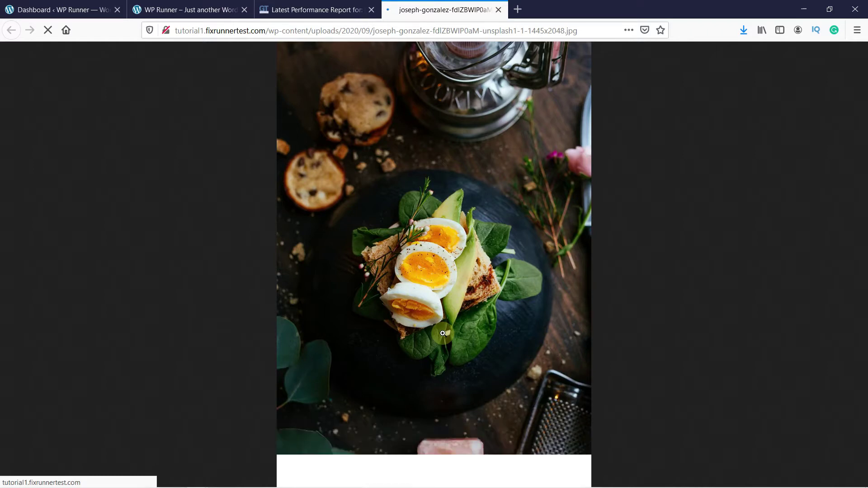
{"action": "left_click", "coordinate": [498, 11]}
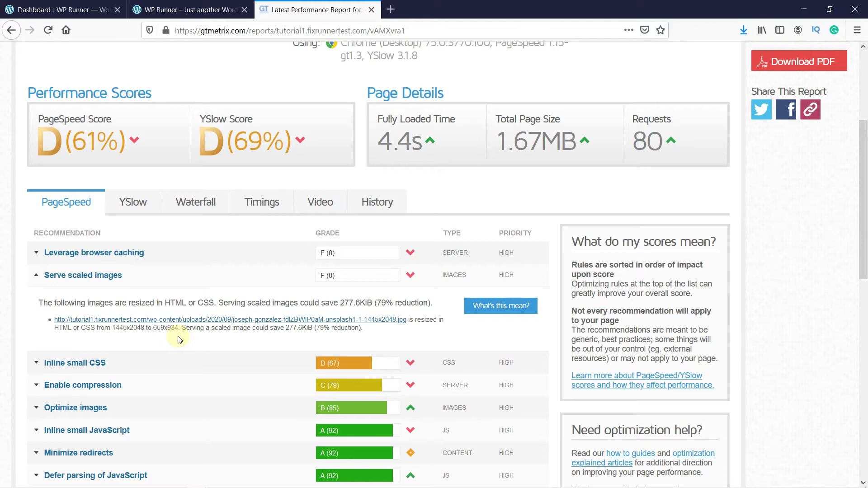
- Show the eggs-on-toast photo's Attachment details from the WordPress Media Library
{"action": "left_click", "coordinate": [86, 13]}
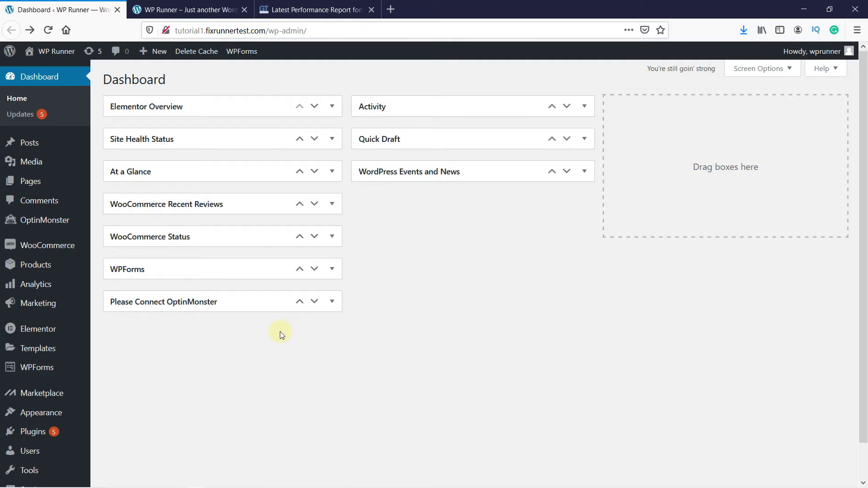
{"action": "mouse_move", "coordinate": [32, 162]}
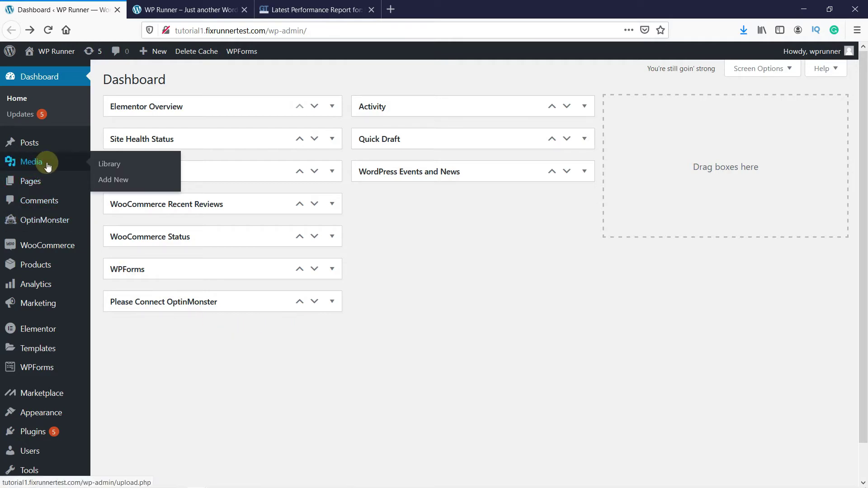
{"action": "left_click", "coordinate": [106, 166]}
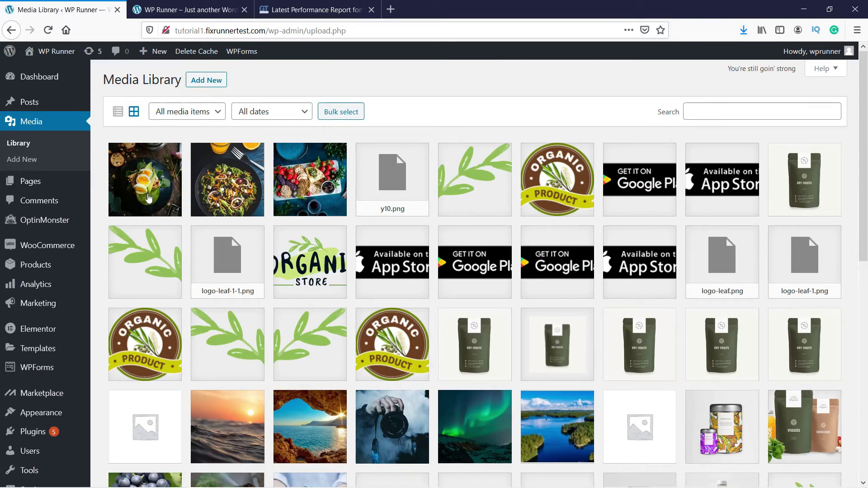
{"action": "left_click", "coordinate": [146, 199]}
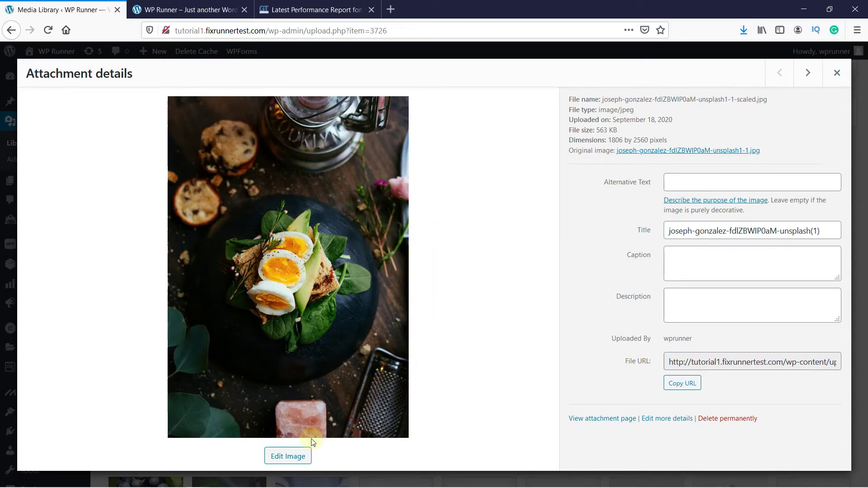
- Scale the food photo down to 659 by 934 in the image editor
{"action": "left_click", "coordinate": [292, 455]}
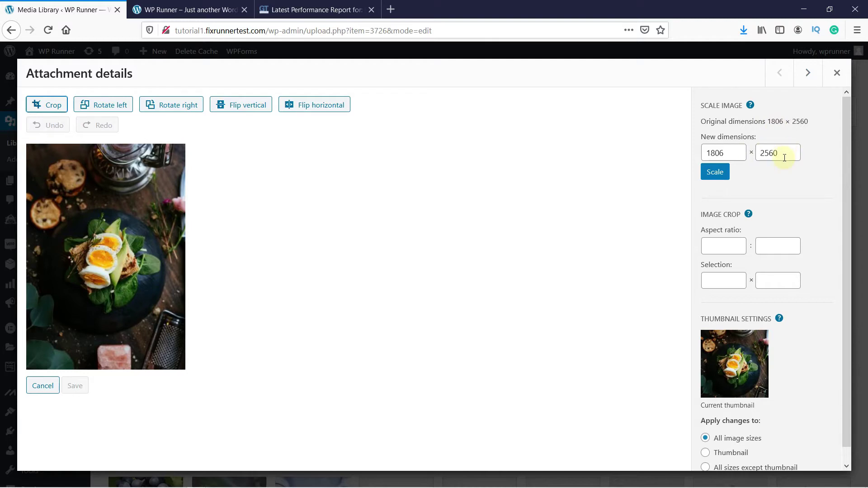
{"action": "left_click", "coordinate": [784, 154]}
{"action": "key", "text": "BackSpace"}
{"action": "key", "text": "BackSpace"}
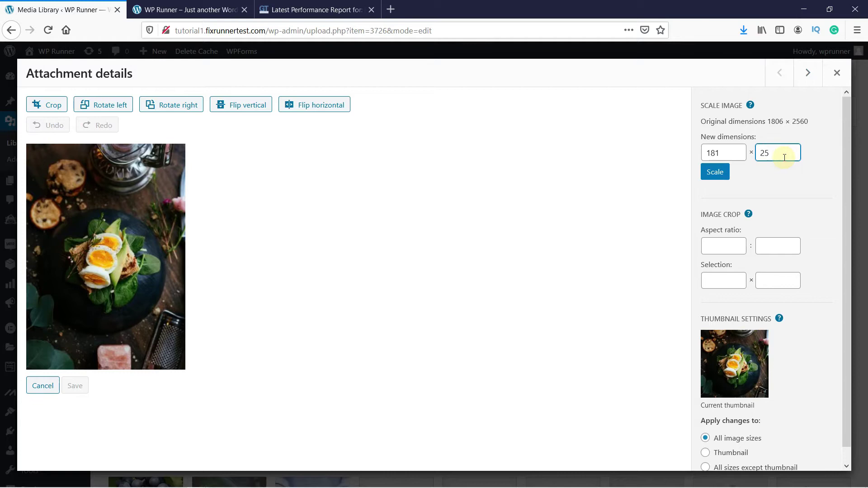
{"action": "key", "text": "BackSpace"}
{"action": "key", "text": "BackSpace"}
{"action": "type", "text": "934"}
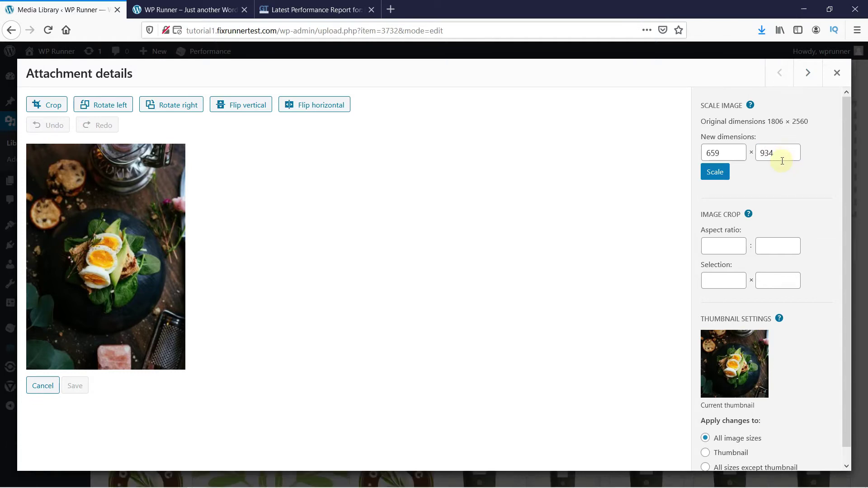
{"action": "scroll", "coordinate": [780, 165], "scroll_direction": "down", "scroll_amount": 1}
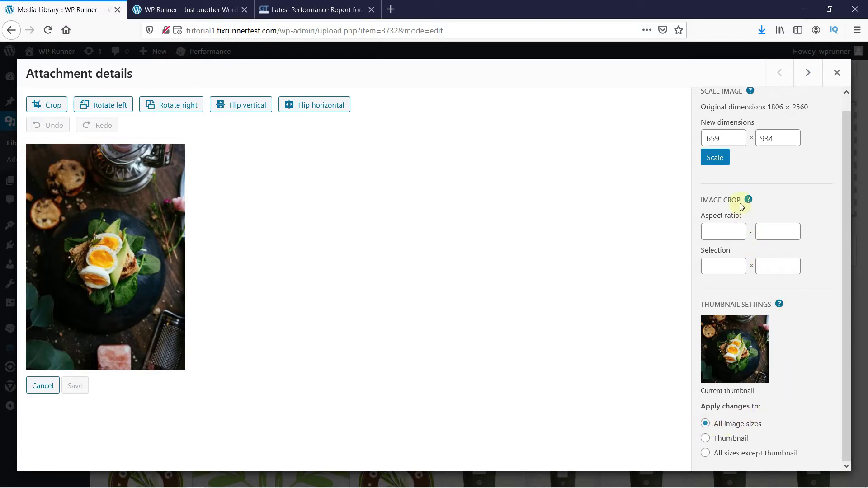
{"action": "left_click", "coordinate": [715, 162]}
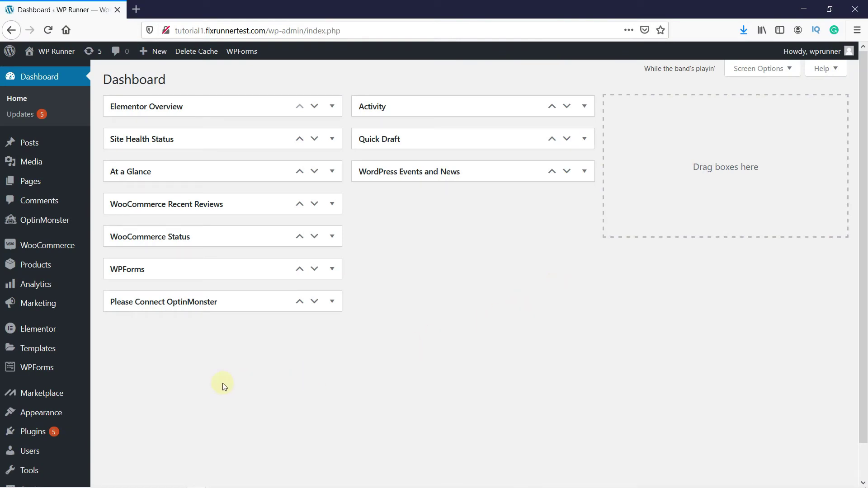
{"action": "scroll", "coordinate": [64, 423], "scroll_direction": "down", "scroll_amount": 1}
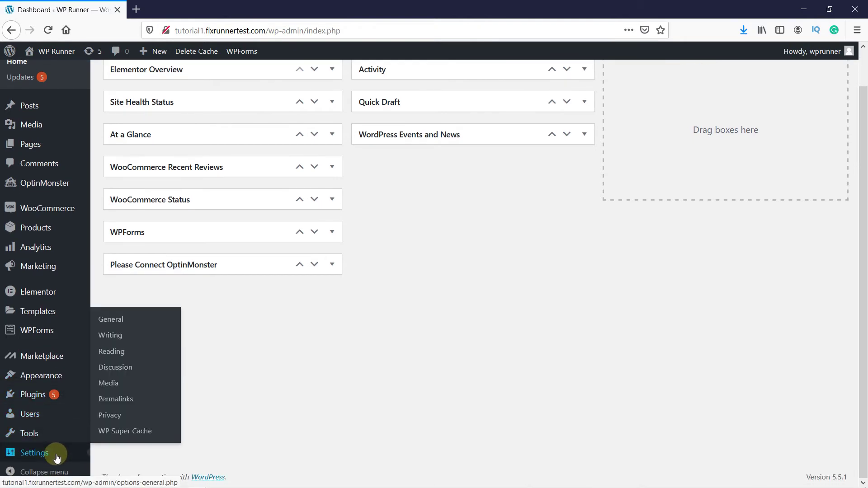
{"action": "left_click", "coordinate": [112, 388]}
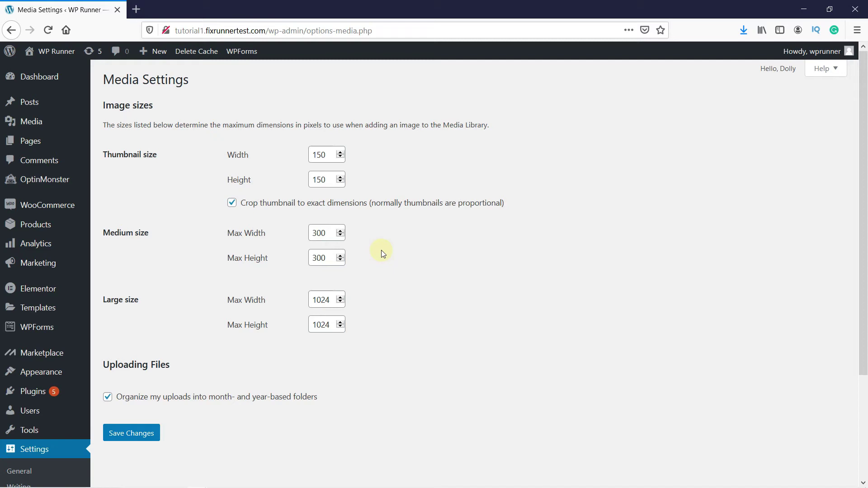
{"action": "key", "text": "Tab"}
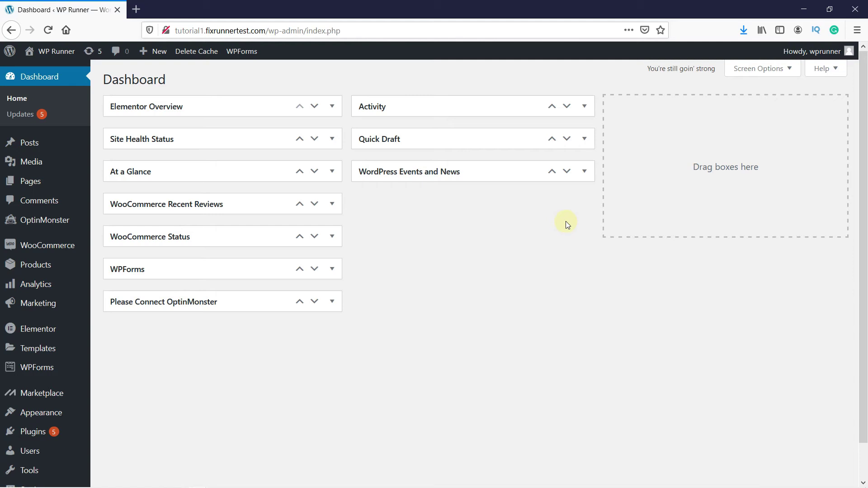
{"action": "mouse_move", "coordinate": [33, 431]}
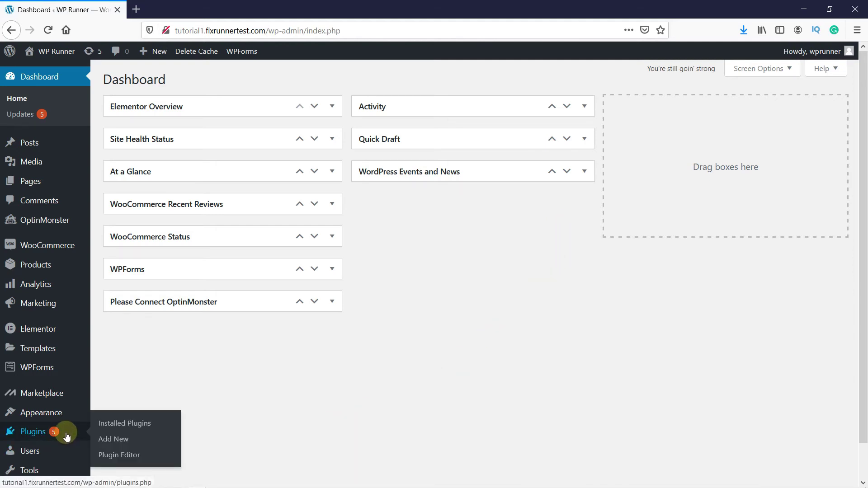
- Search the plugin directory for 'smush image optimization' and install Smush
{"action": "left_click", "coordinate": [113, 443]}
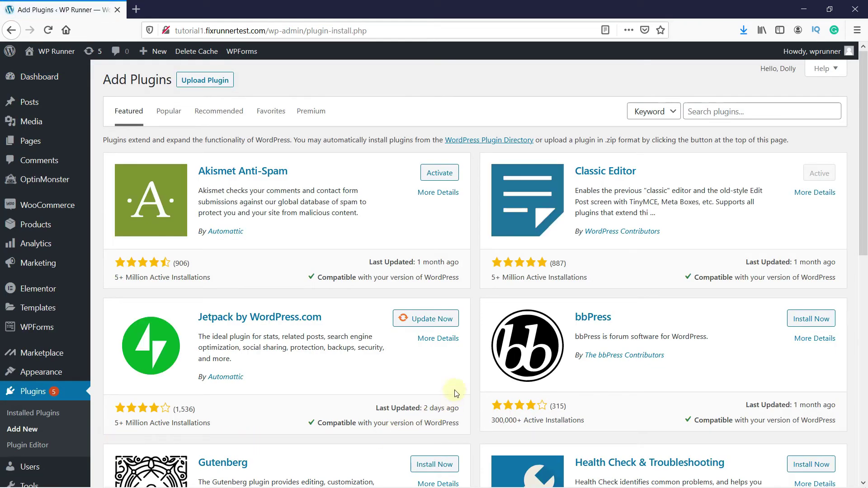
{"action": "left_click", "coordinate": [708, 114]}
{"action": "type", "text": "s"}
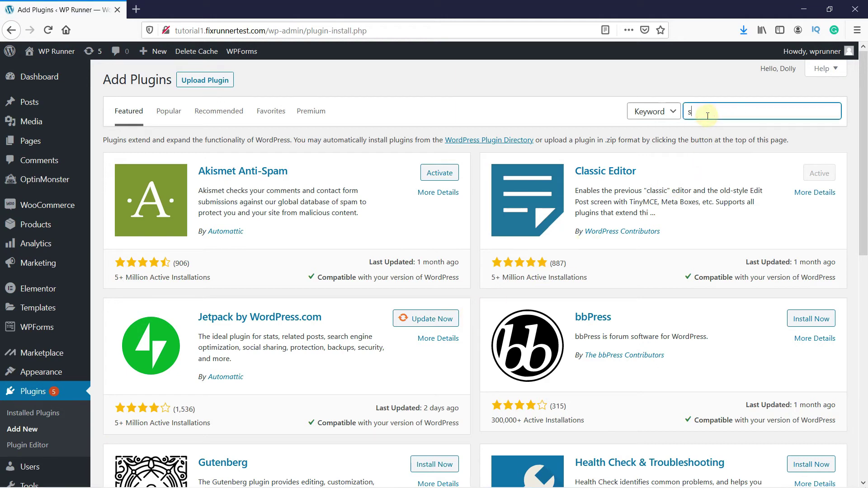
{"action": "type", "text": "mush ima"}
{"action": "type", "text": "ge op"}
{"action": "type", "text": "timization"}
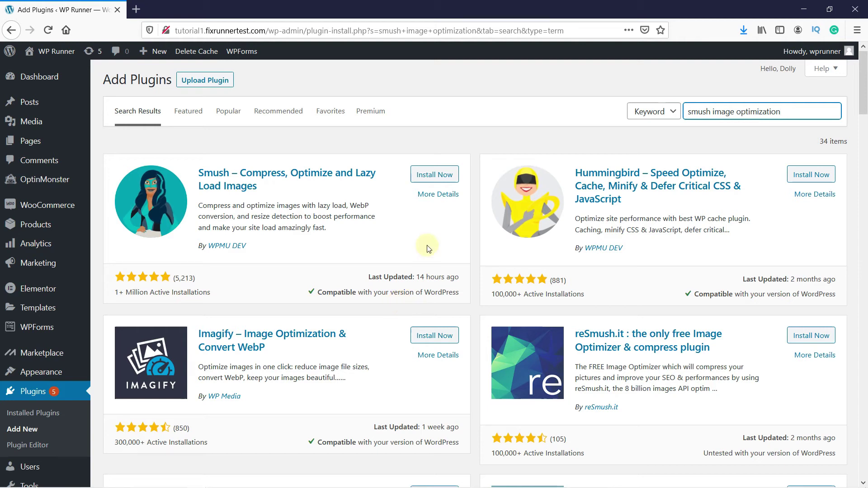
{"action": "left_click", "coordinate": [430, 177]}
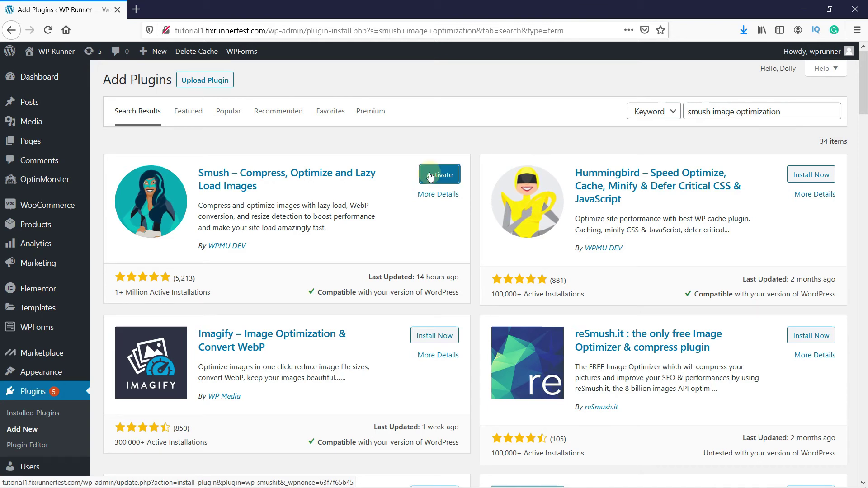
- Activate Smush, go to its dashboard and skip the setup wizard
{"action": "left_click", "coordinate": [431, 177]}
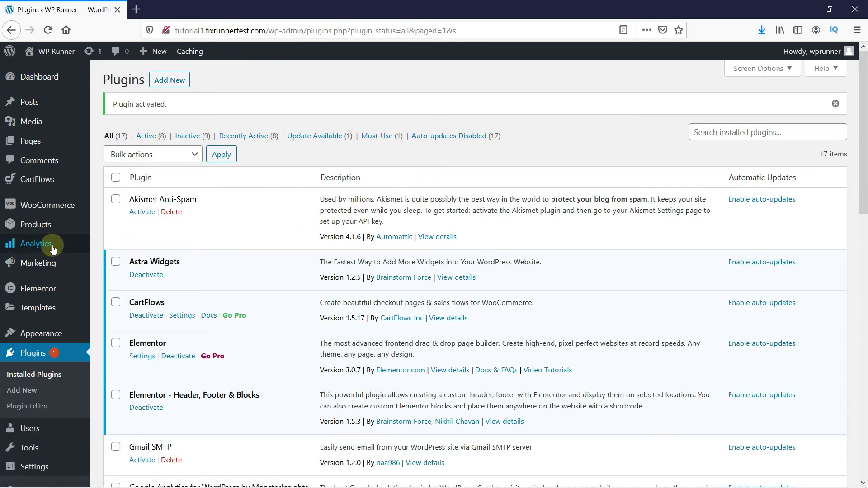
{"action": "scroll", "coordinate": [52, 250], "scroll_direction": "down", "scroll_amount": 2}
{"action": "scroll", "coordinate": [47, 246], "scroll_direction": "down", "scroll_amount": 3}
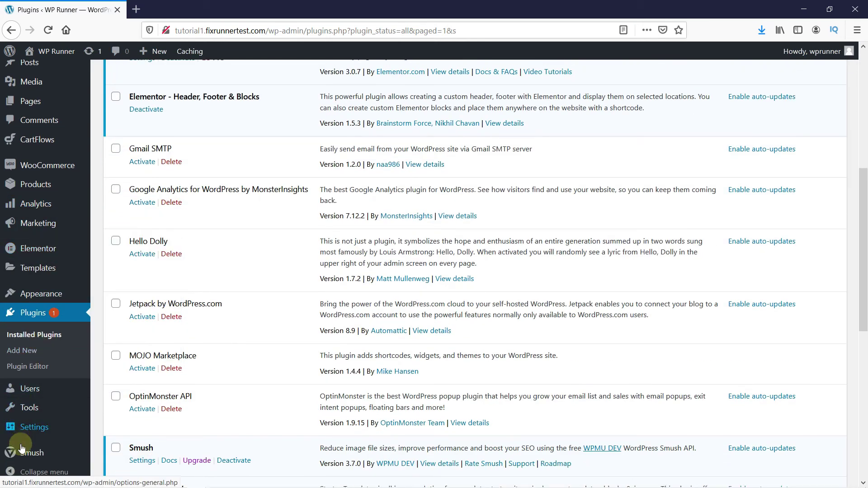
{"action": "mouse_move", "coordinate": [31, 453]}
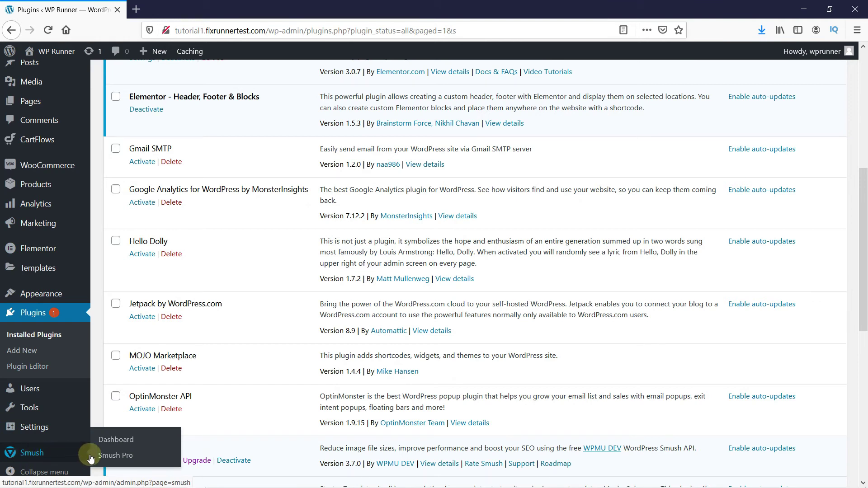
{"action": "left_click", "coordinate": [114, 443]}
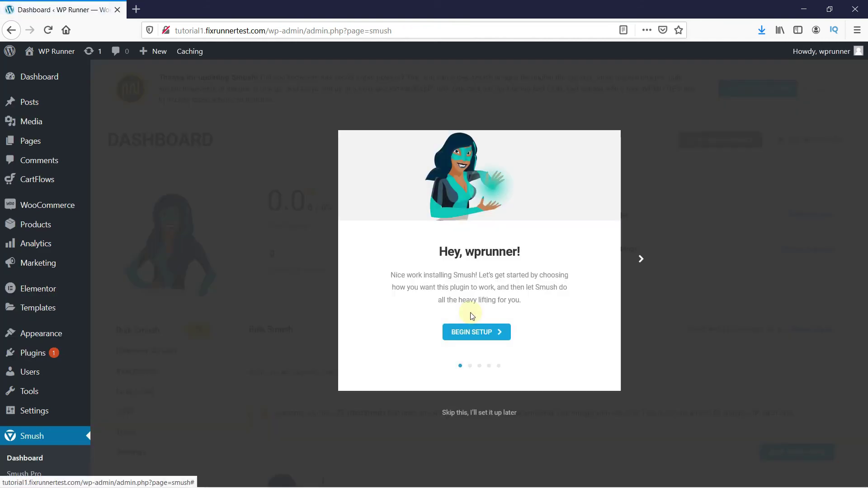
{"action": "left_click", "coordinate": [498, 414]}
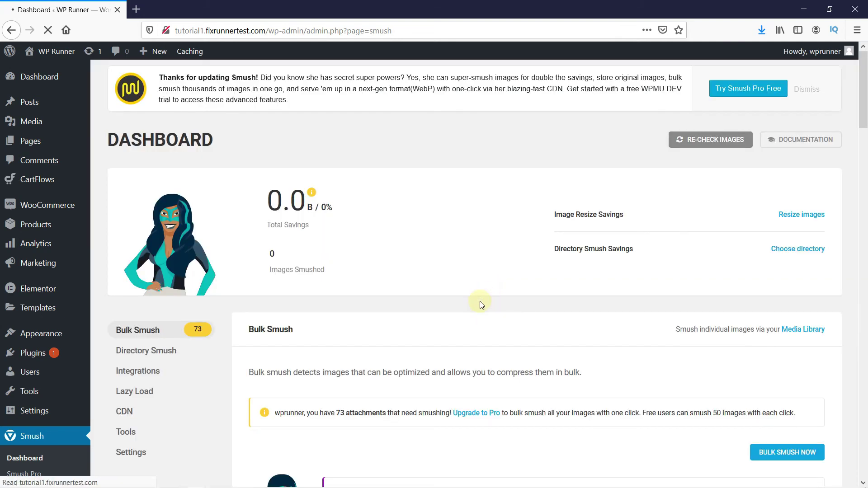
{"action": "scroll", "coordinate": [479, 301], "scroll_direction": "down", "scroll_amount": 5}
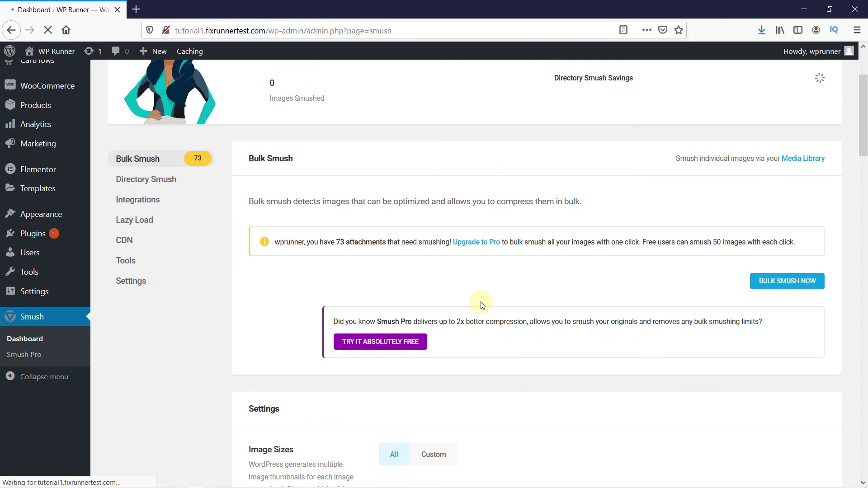
{"action": "scroll", "coordinate": [482, 301], "scroll_direction": "up", "scroll_amount": 2}
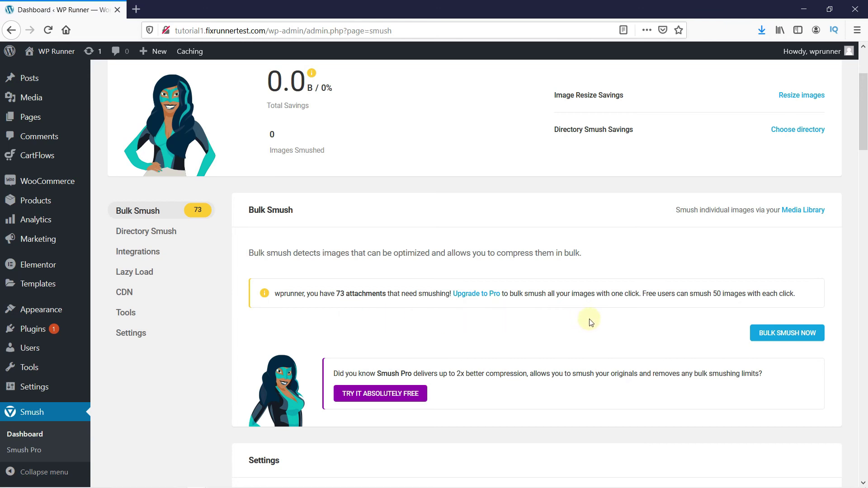
- Start Bulk Smush on the 73 pending attachments
{"action": "left_click", "coordinate": [787, 333]}
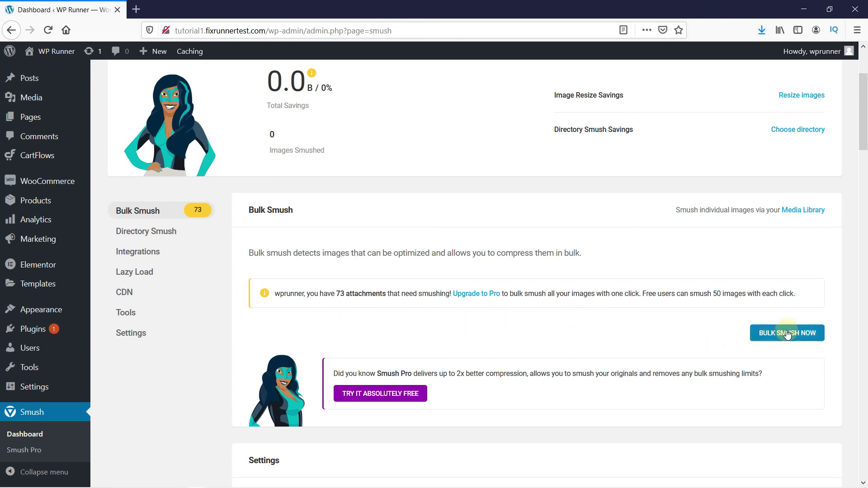